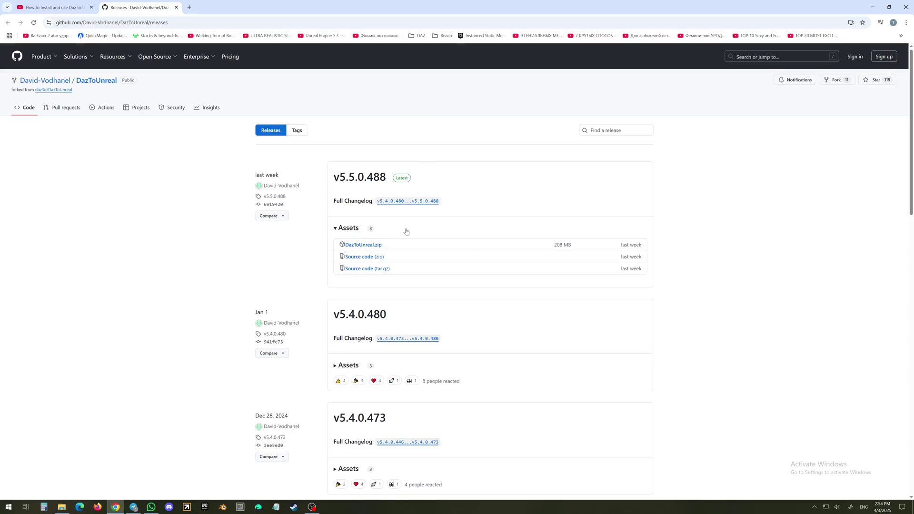
Download DazToUnreal.zip from the v5.5.0.488 release assets and show it in its Downloads folder.
click(376, 246)
click(869, 23)
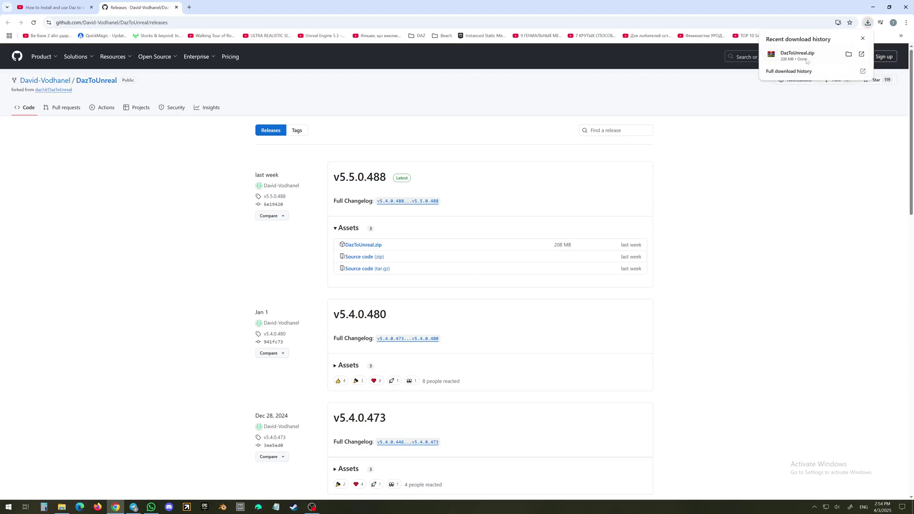
click(849, 57)
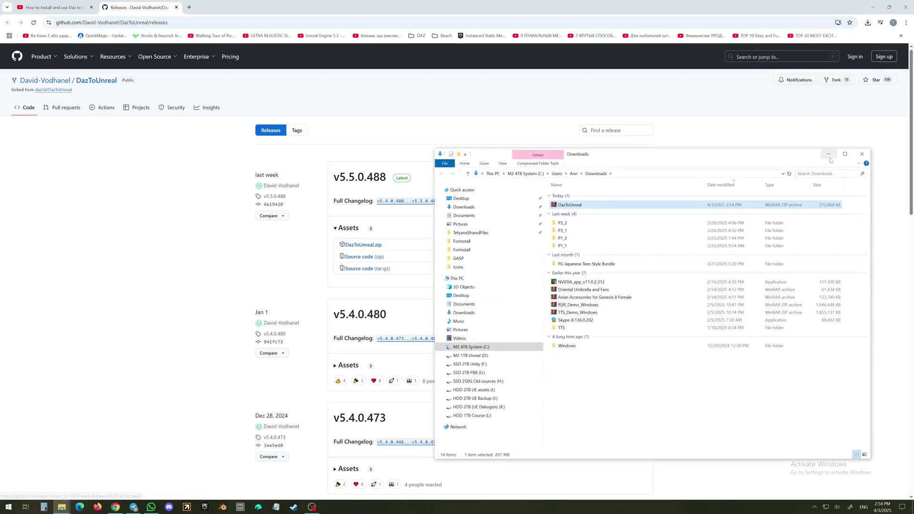
Maximise the Downloads window and extract the zip to a DazToUnreal folder.
double_click(691, 151)
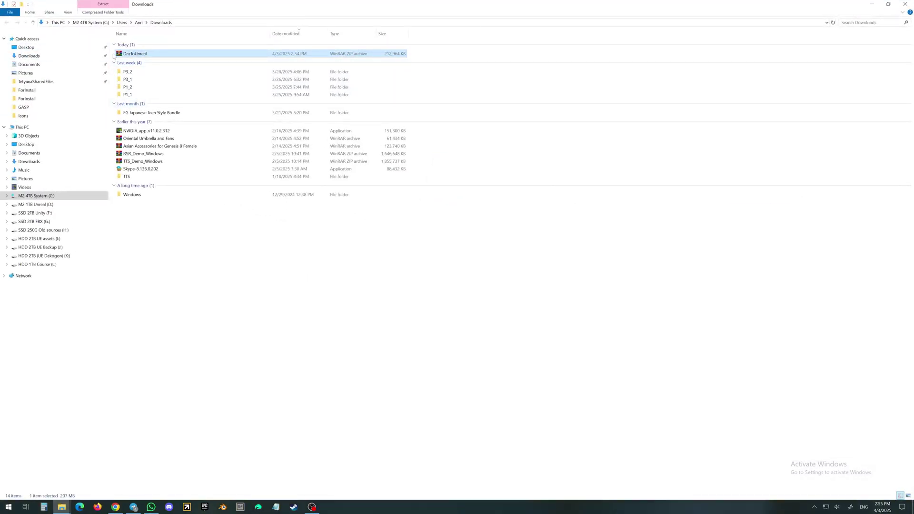
right_click(132, 55)
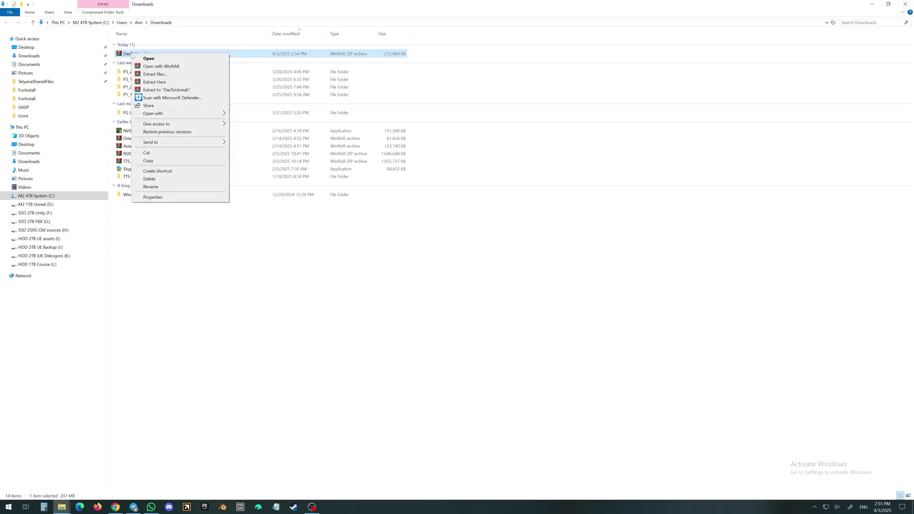
mouse_move(149, 142)
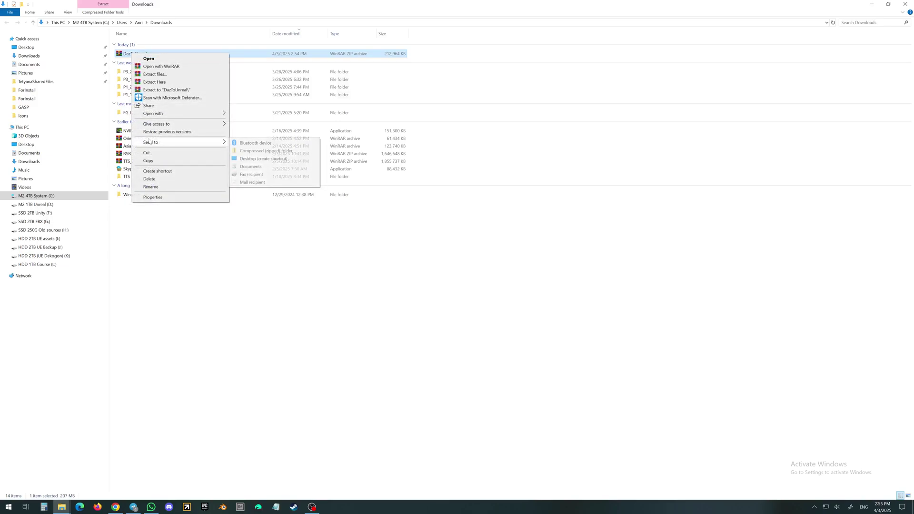
click(161, 90)
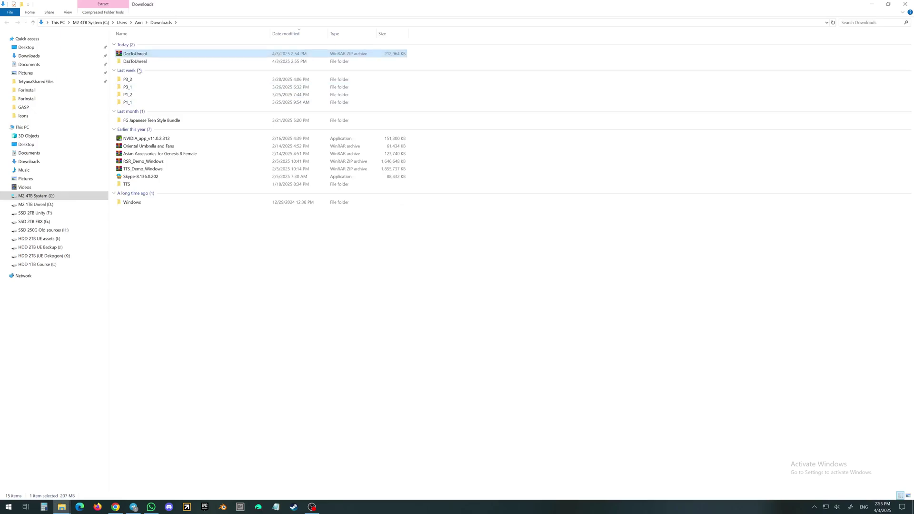
Permanently delete the downloaded DazToUnreal zip.
click(135, 54)
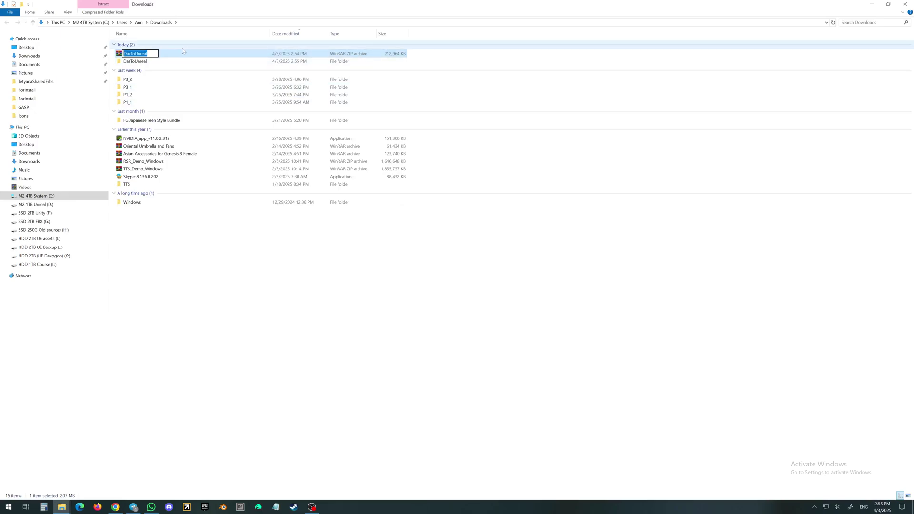
key(Escape)
click(150, 55)
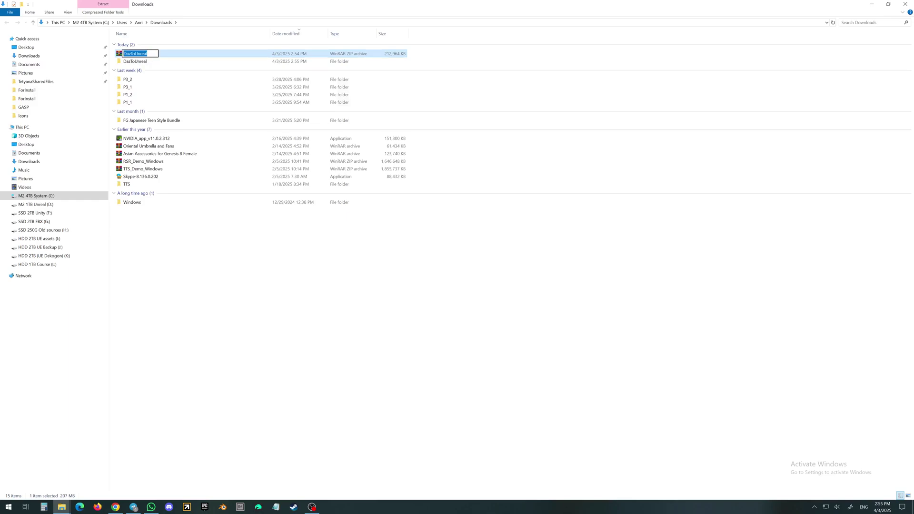
key(Escape)
key(shift+Delete)
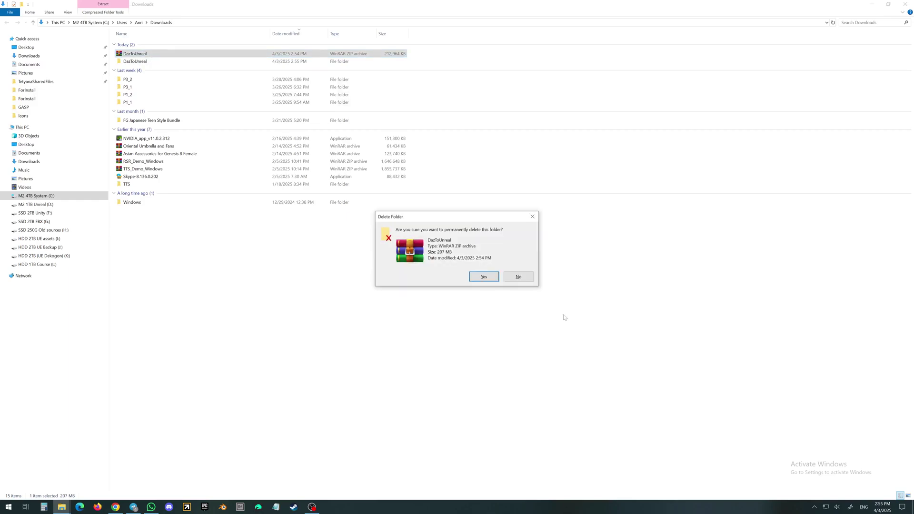
click(483, 277)
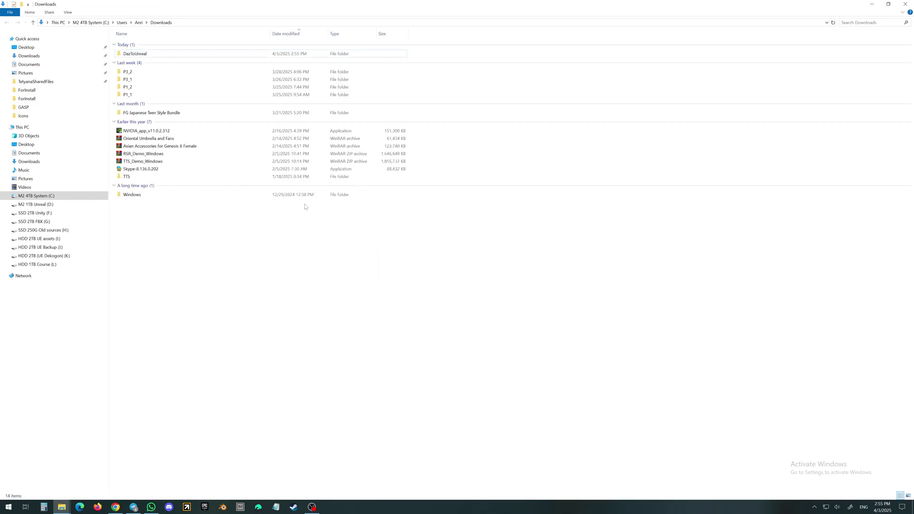
Open the extracted DazToUnreal folder's UE_5.5 subfolder.
double_click(151, 55)
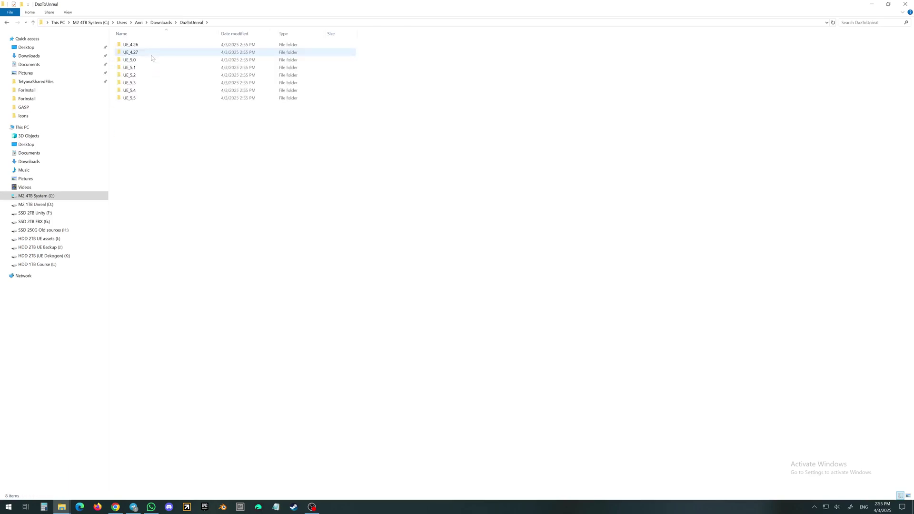
double_click(135, 98)
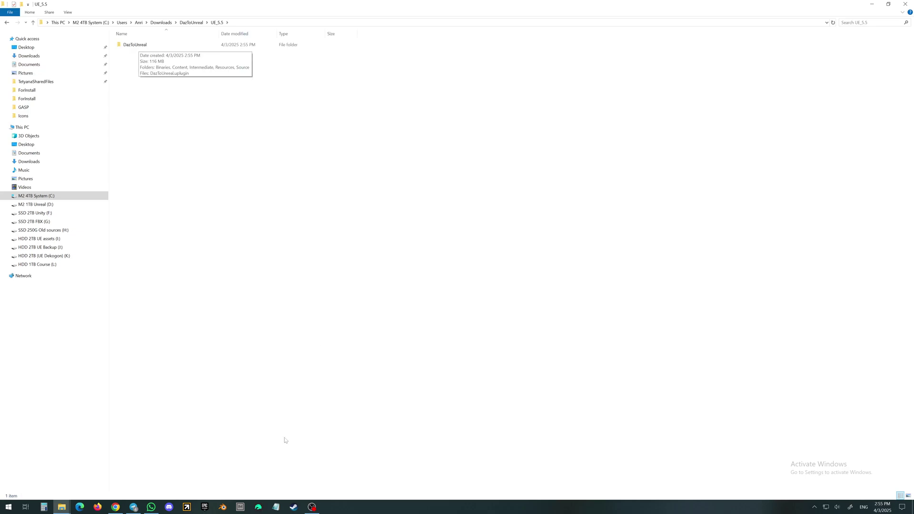
click(60, 508)
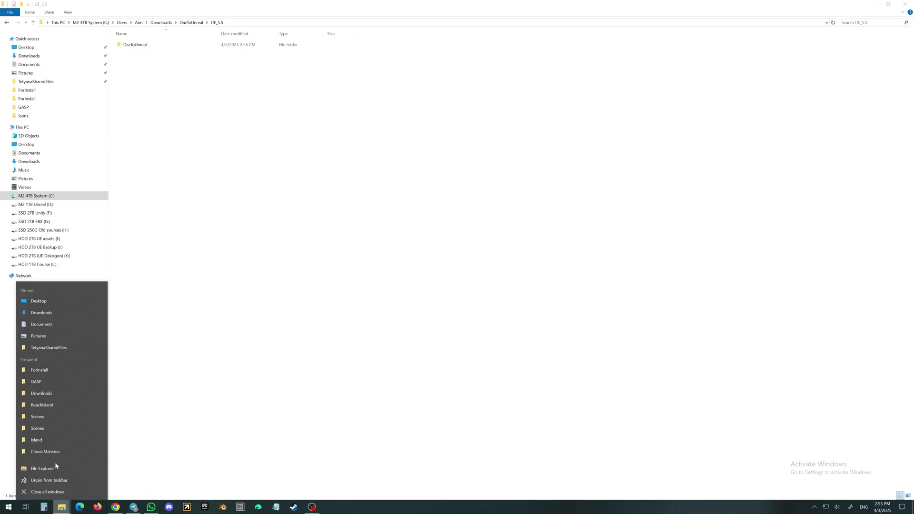
Open a second File Explorer window and browse to C:\Program Files\Epic Games.
click(54, 468)
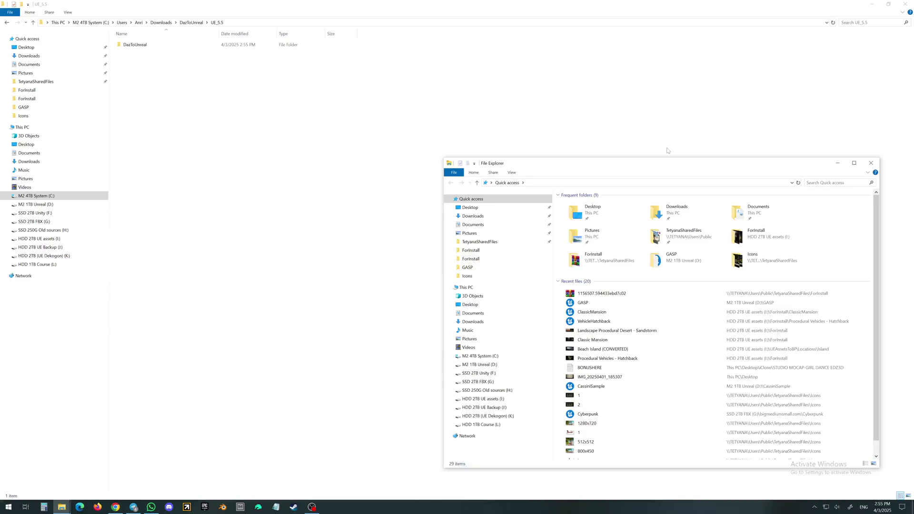
drag(664, 171, 586, 120)
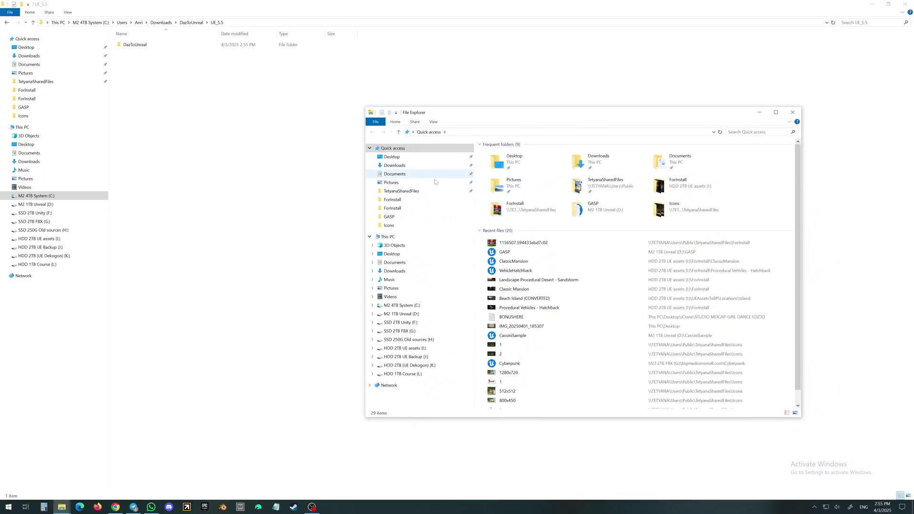
click(403, 307)
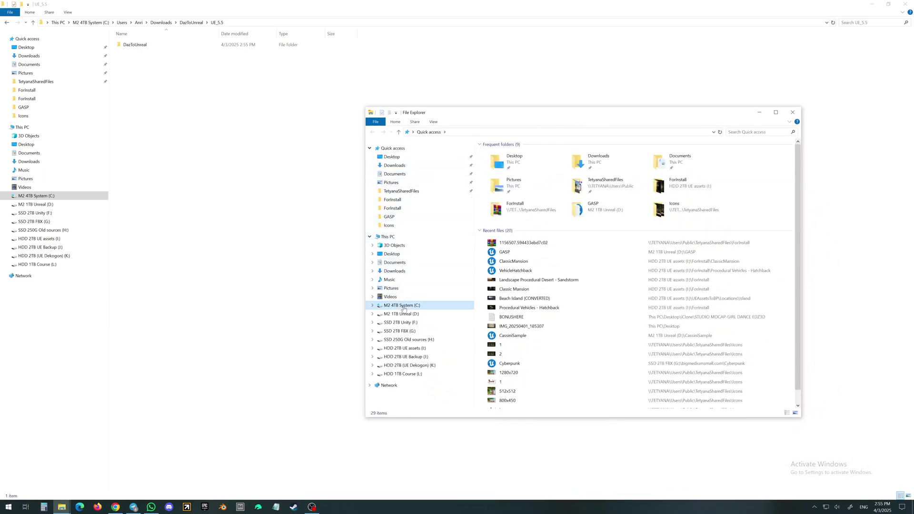
double_click(520, 186)
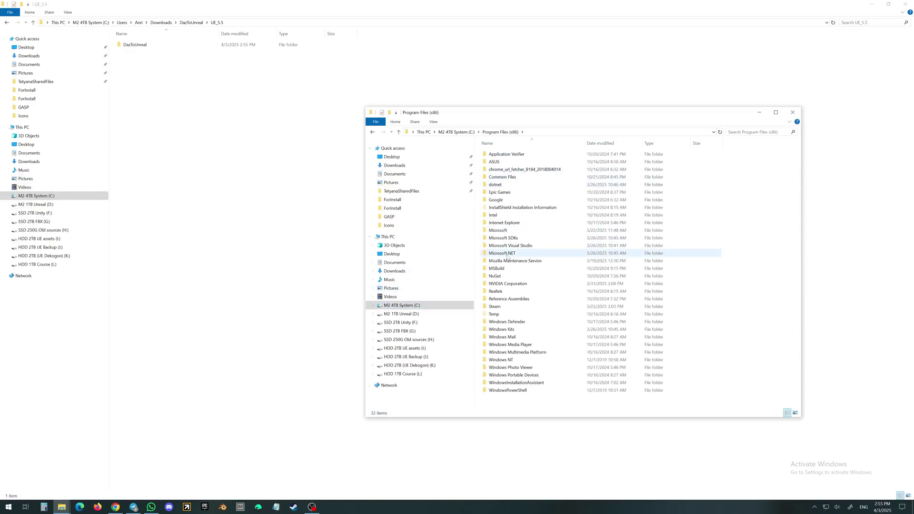
double_click(506, 192)
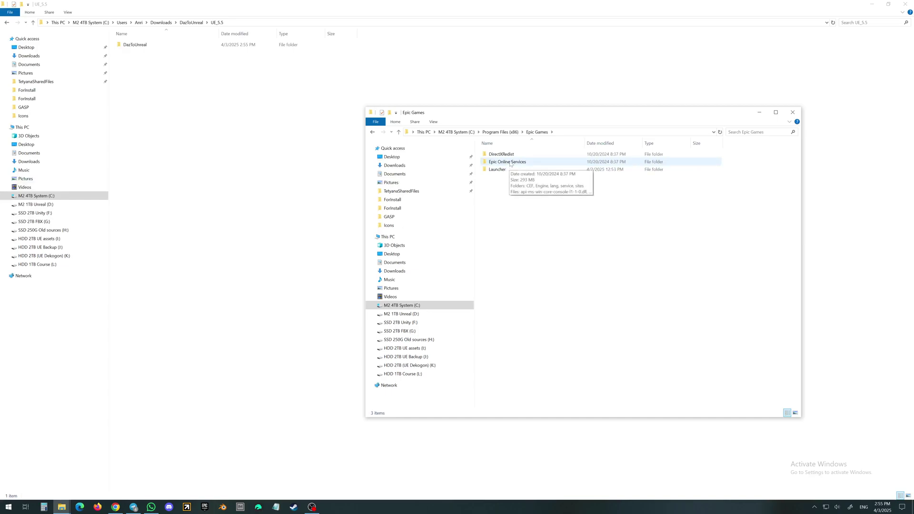
click(462, 133)
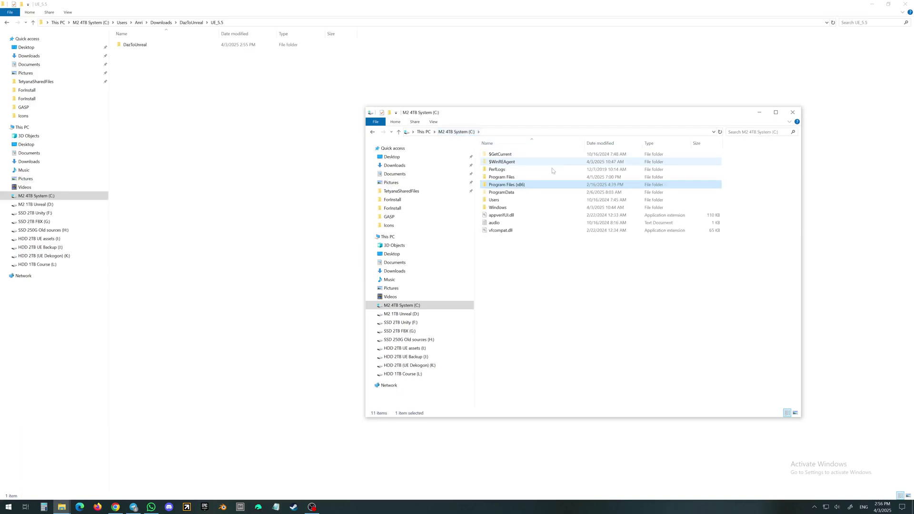
double_click(516, 177)
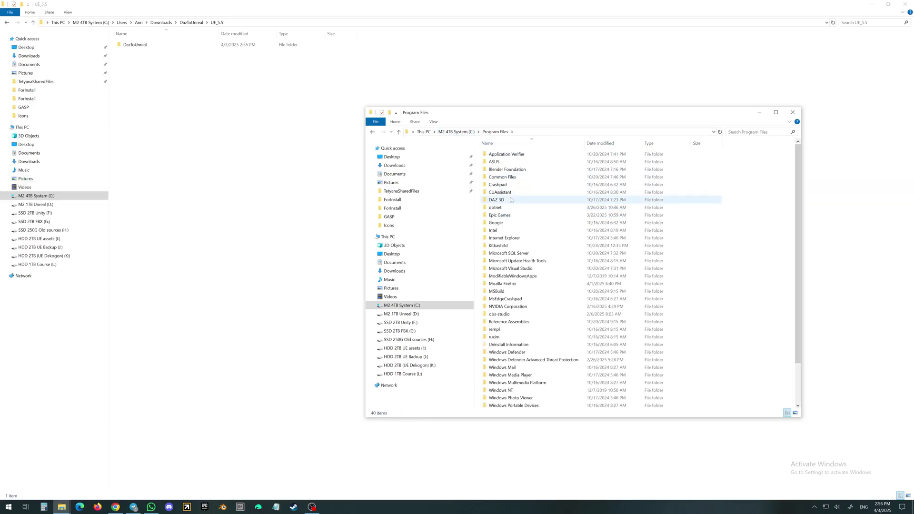
double_click(509, 215)
Go into UE_5.5\Engine\Plugins\Marketplace and open the existing DazToUnreal folder.
double_click(497, 154)
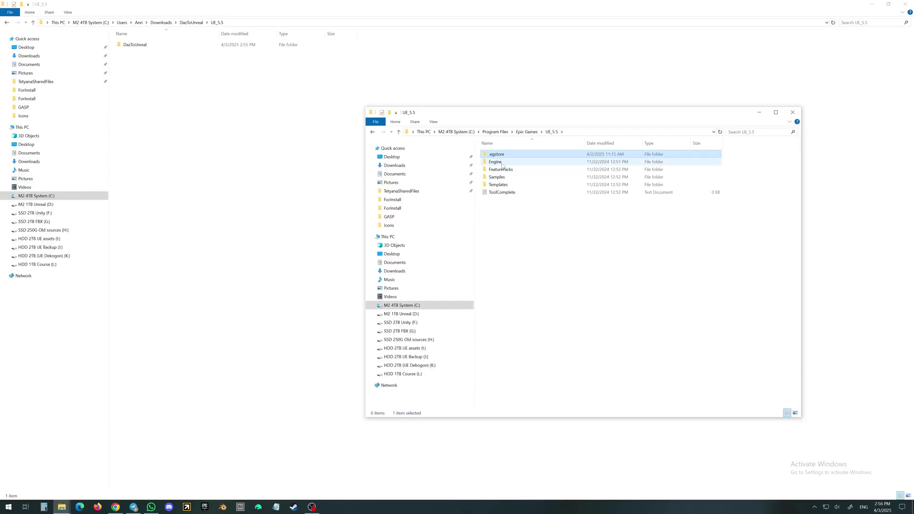
double_click(495, 162)
click(498, 223)
double_click(498, 223)
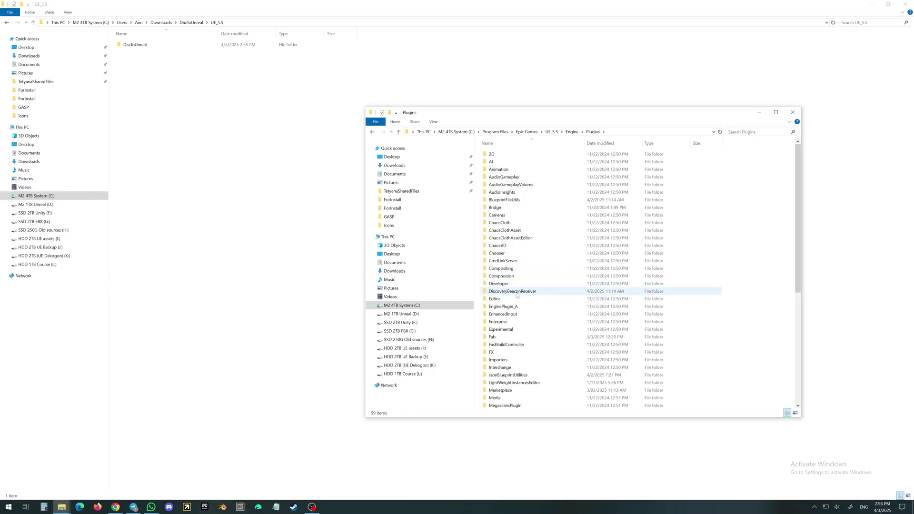
double_click(512, 390)
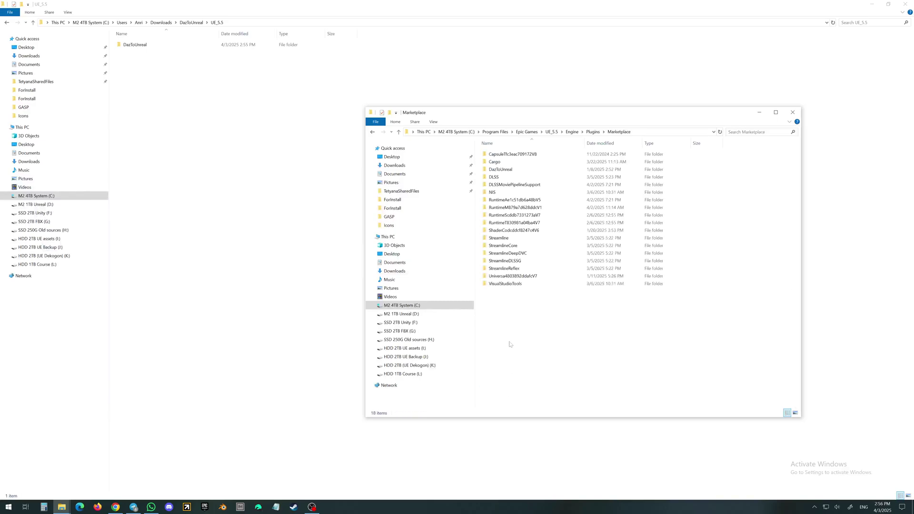
double_click(506, 172)
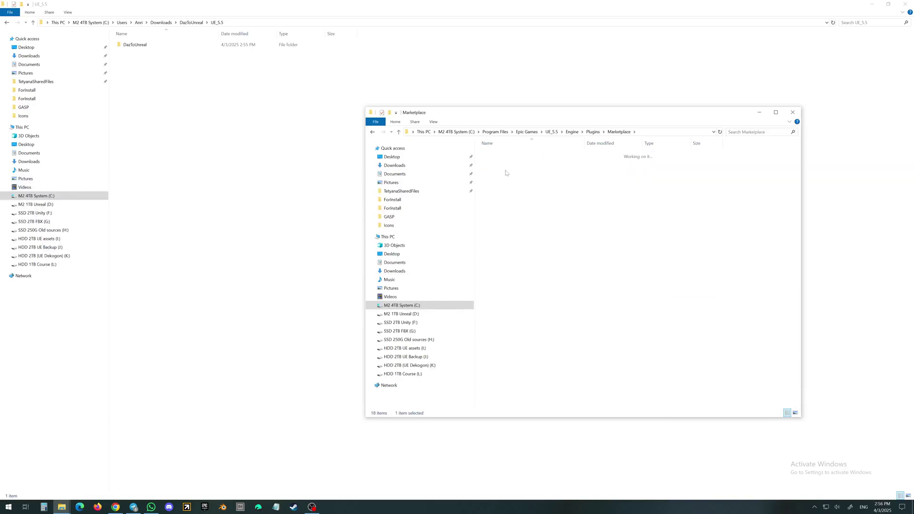
Permanently delete the old DazToUnreal folder from Marketplace.
click(617, 132)
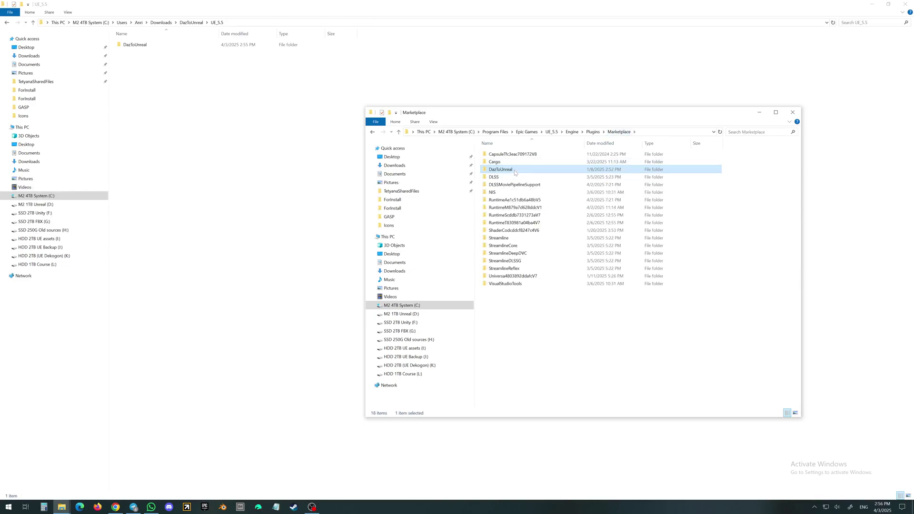
key(shift+Delete)
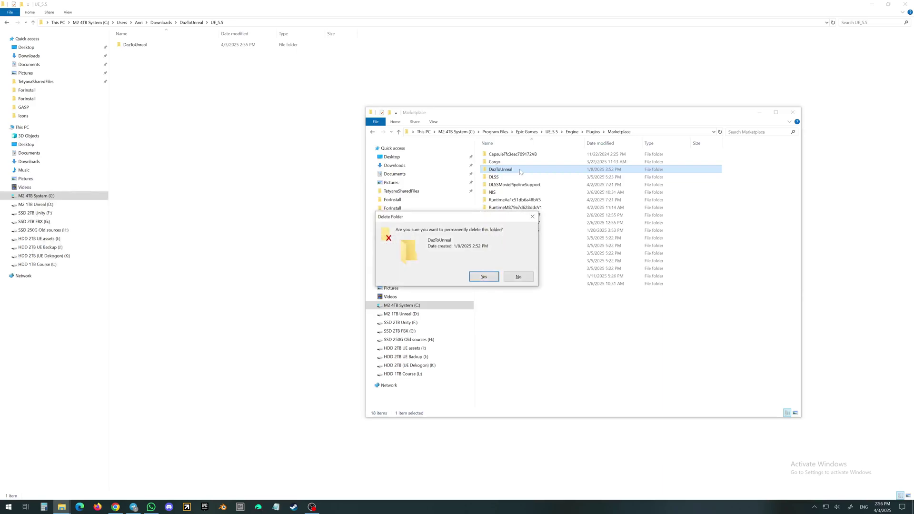
click(484, 277)
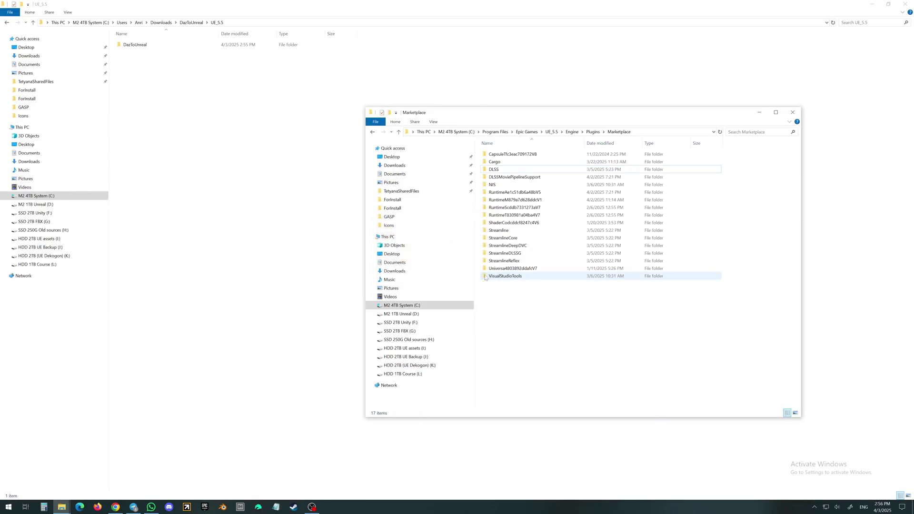
Copy the newly extracted DazToUnreal folder into the Marketplace plugins folder.
click(164, 45)
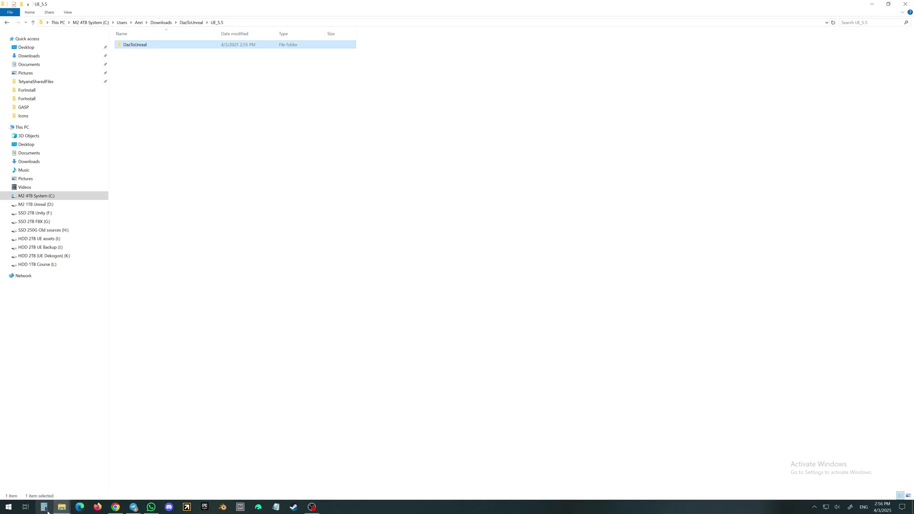
mouse_move(61, 508)
click(186, 474)
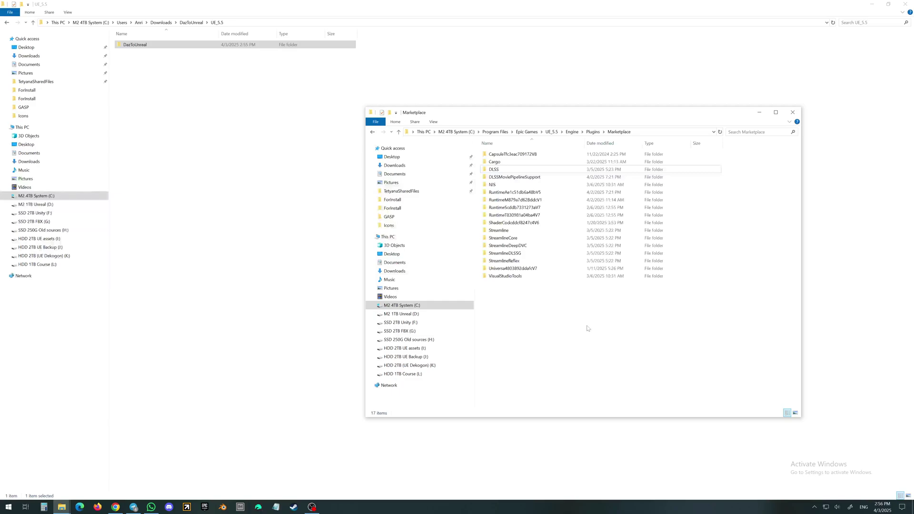
key(ctrl+v)
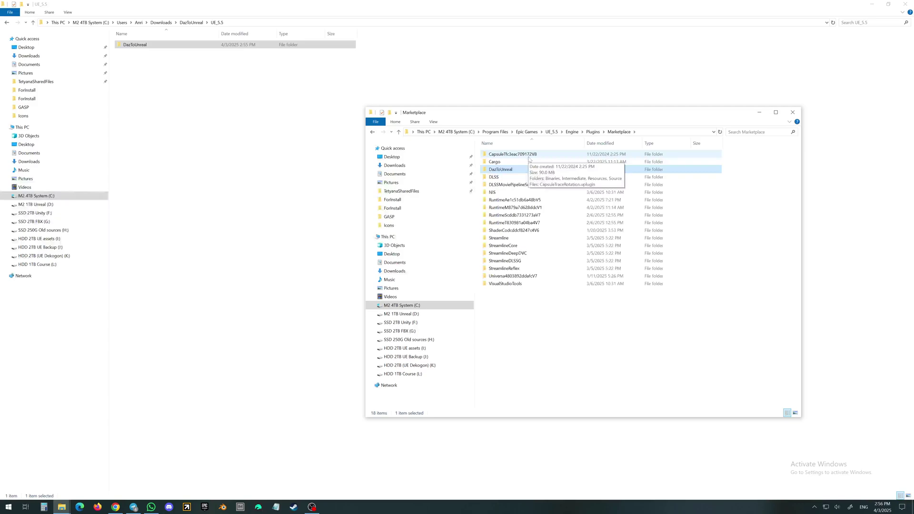
Open the downloaded plugin's Resources folder and check dzunrealbridge.dll's version details.
double_click(137, 47)
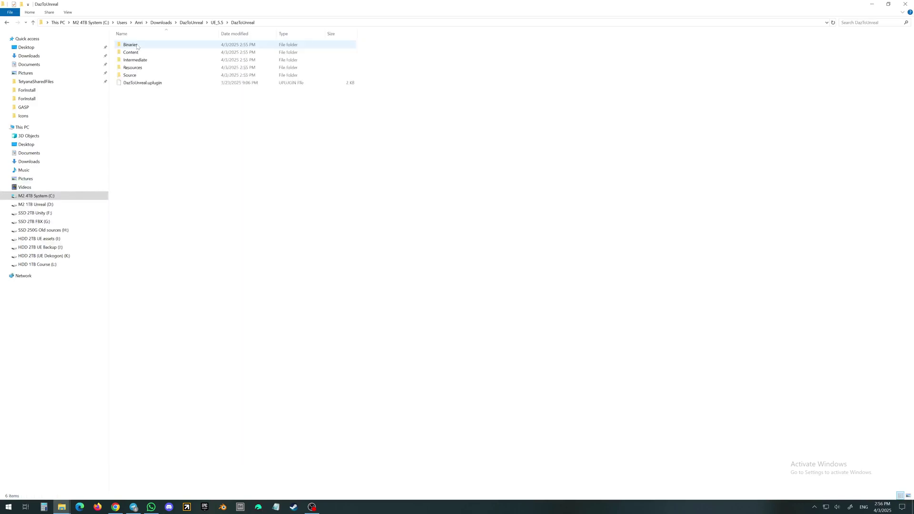
click(138, 60)
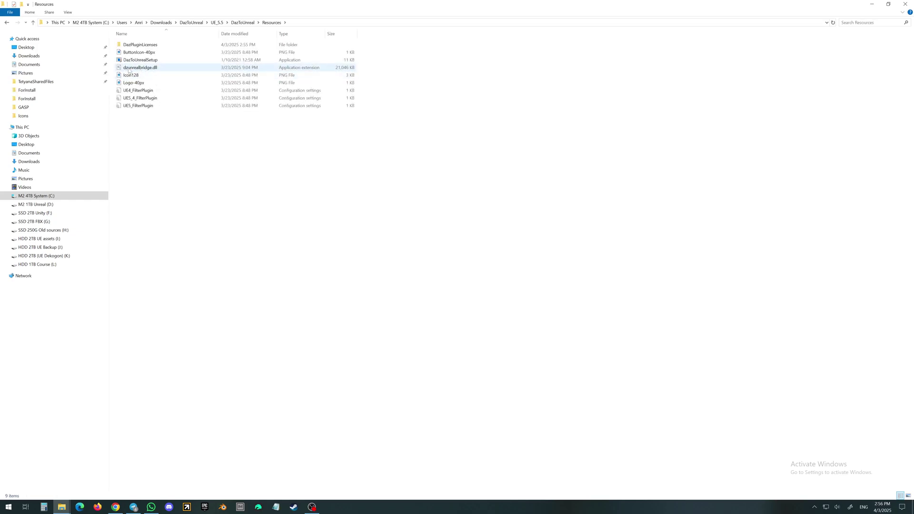
mouse_move(129, 71)
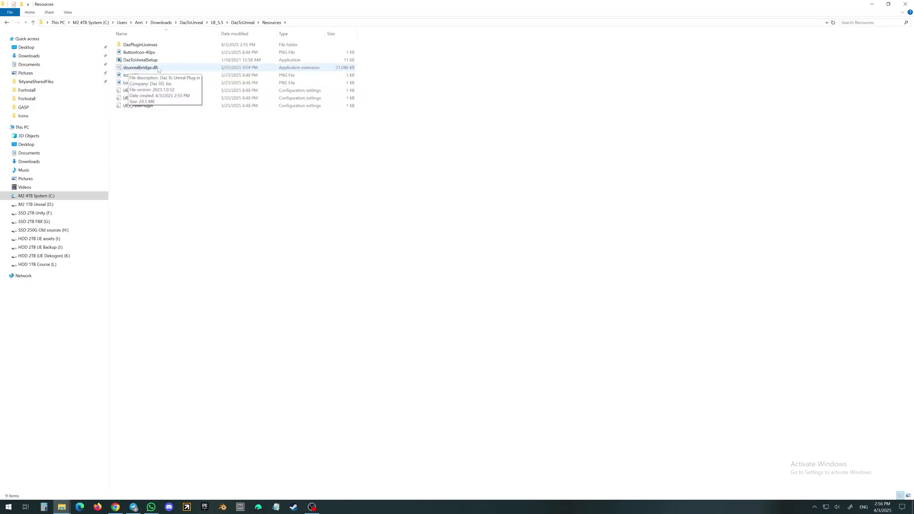
Browse the second window to Program Files\DAZ 3D\DAZStudio4\plugins.
click(61, 509)
click(184, 478)
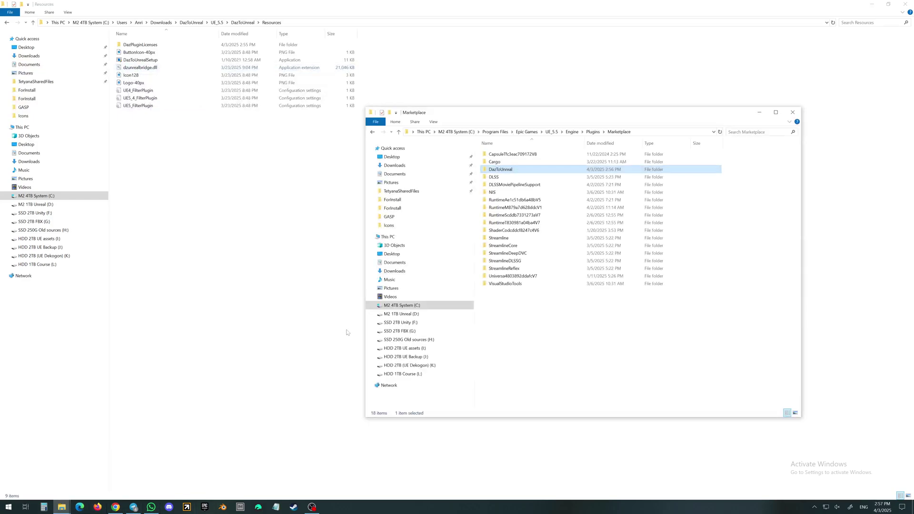
click(495, 132)
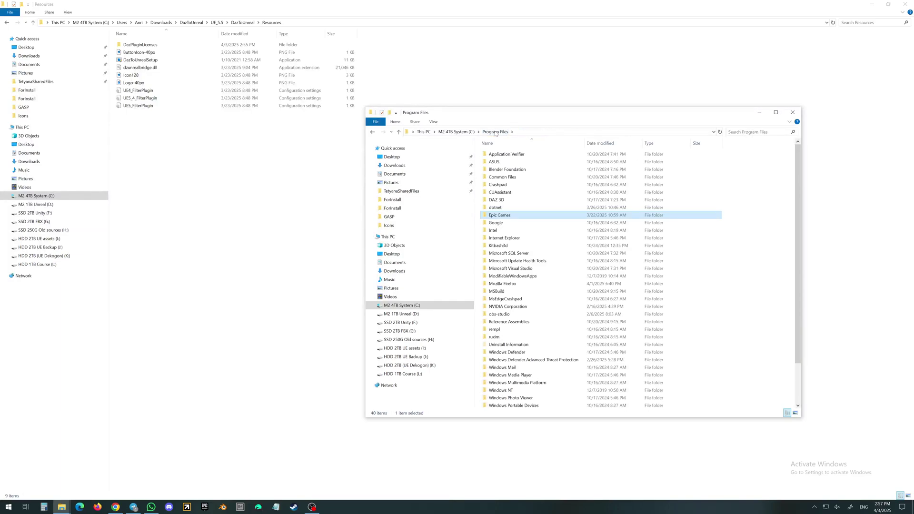
click(503, 200)
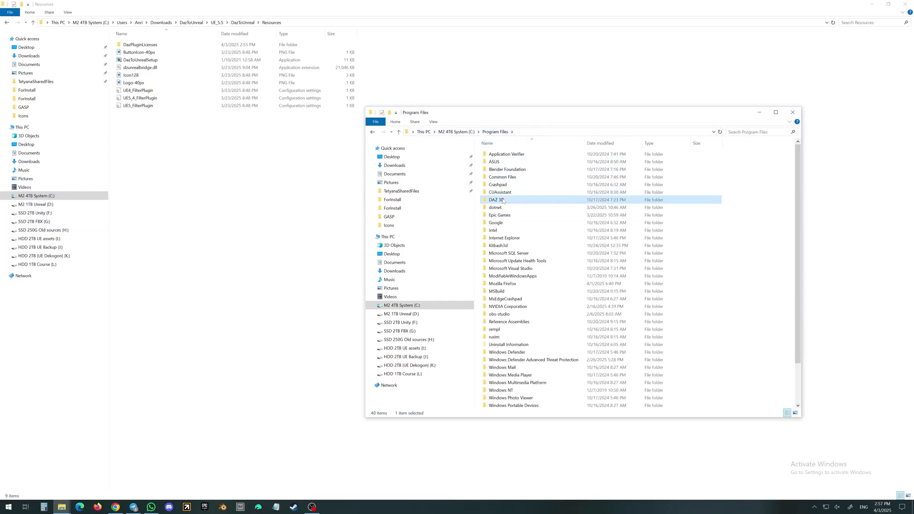
double_click(503, 201)
double_click(507, 162)
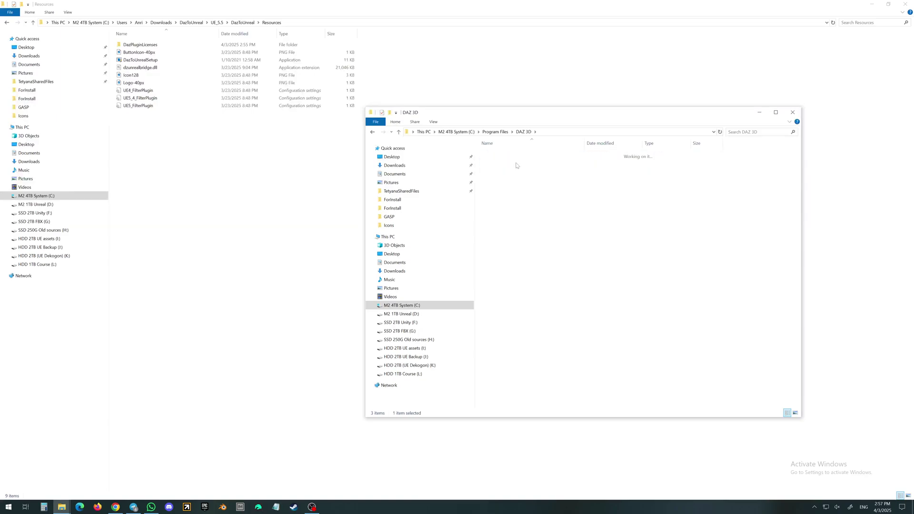
double_click(495, 200)
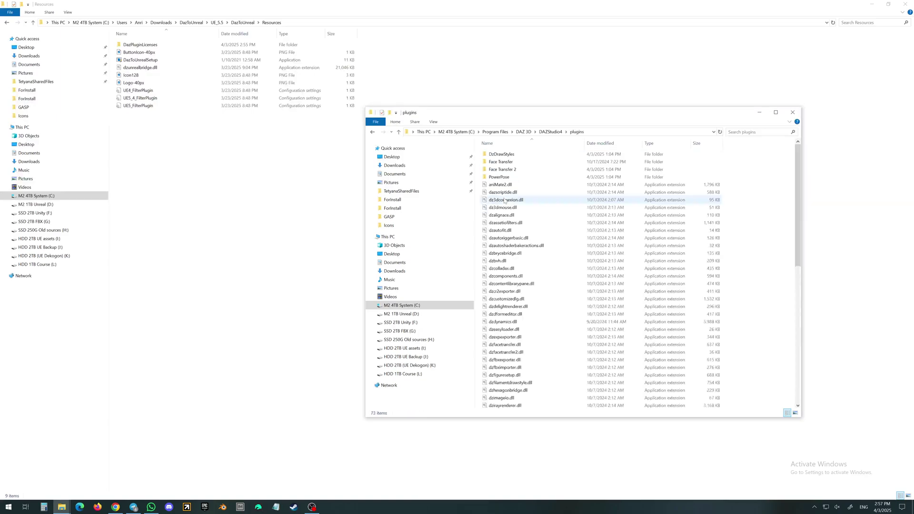
Copy dzunrealbridge.dll into the plugins folder with administrator permission, then close that window.
click(138, 68)
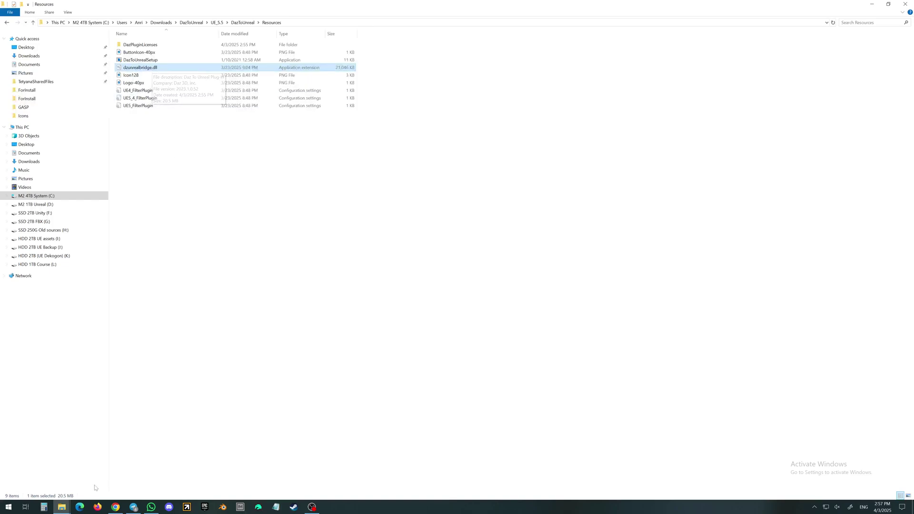
click(62, 507)
click(180, 457)
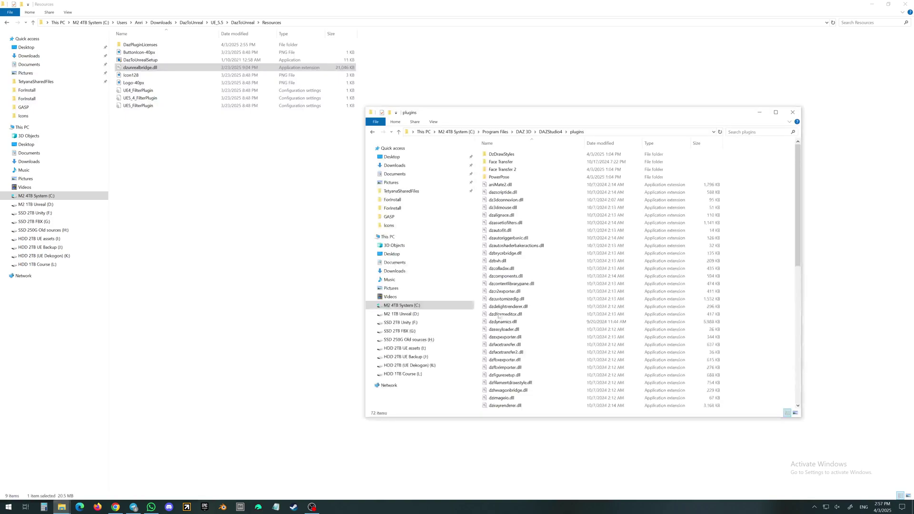
key(ctrl+v)
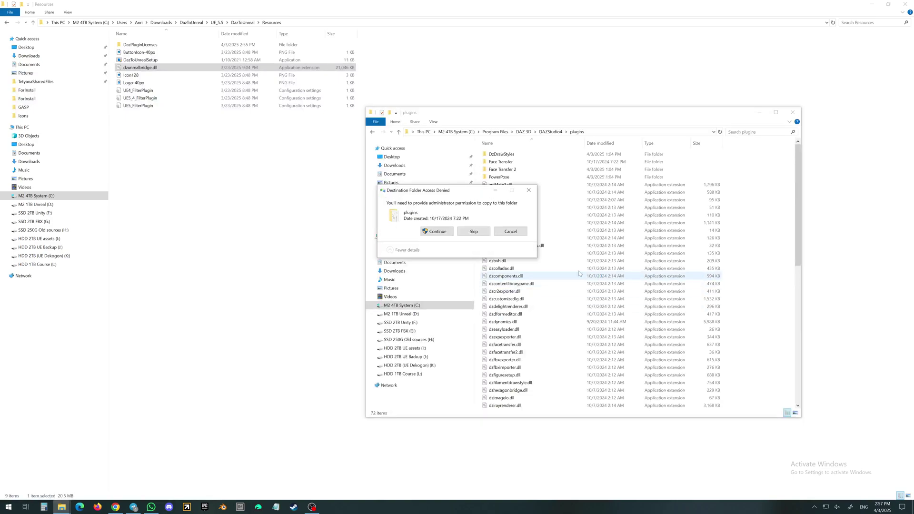
click(442, 234)
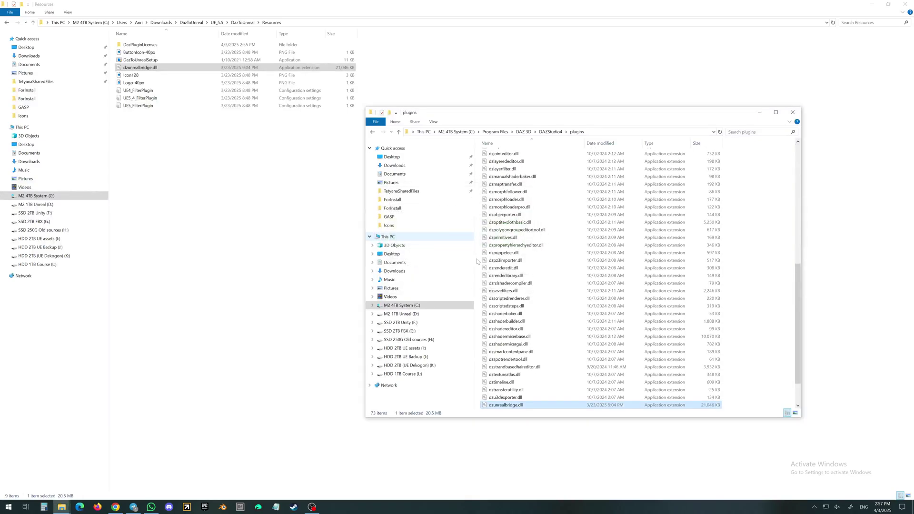
click(792, 112)
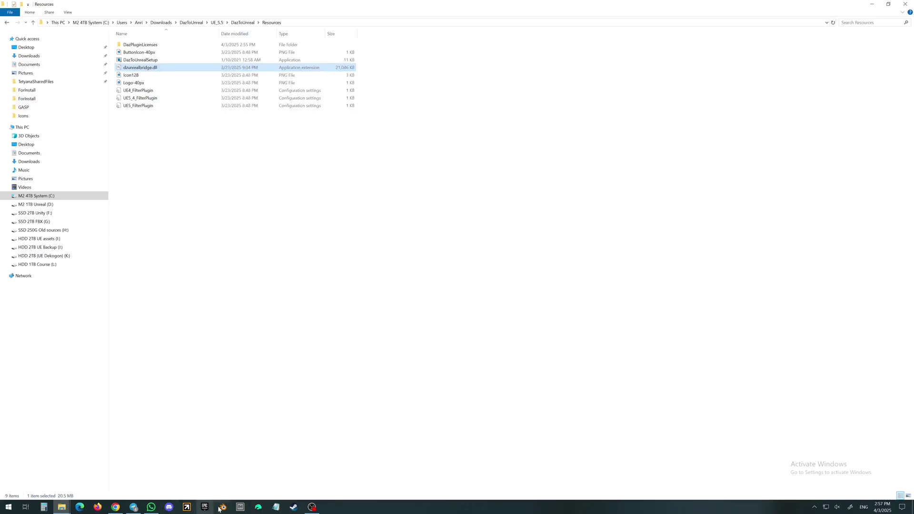
Launch DAZ Studio and check the bridge version in File > Send To > Daz to Unreal, then cancel.
click(258, 508)
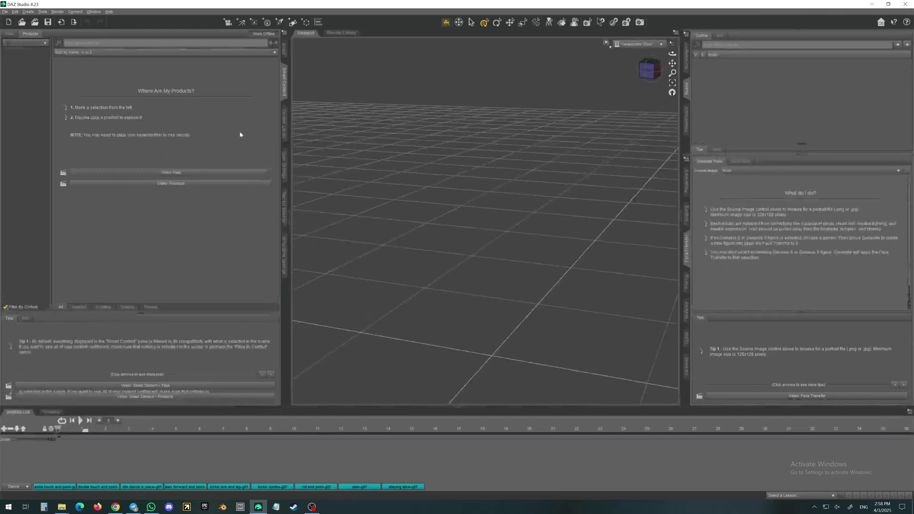
click(548, 153)
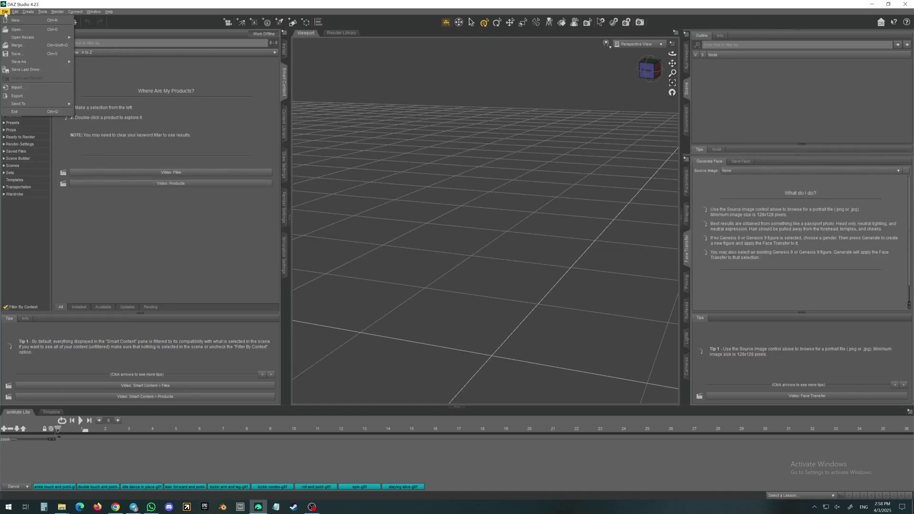
mouse_move(16, 105)
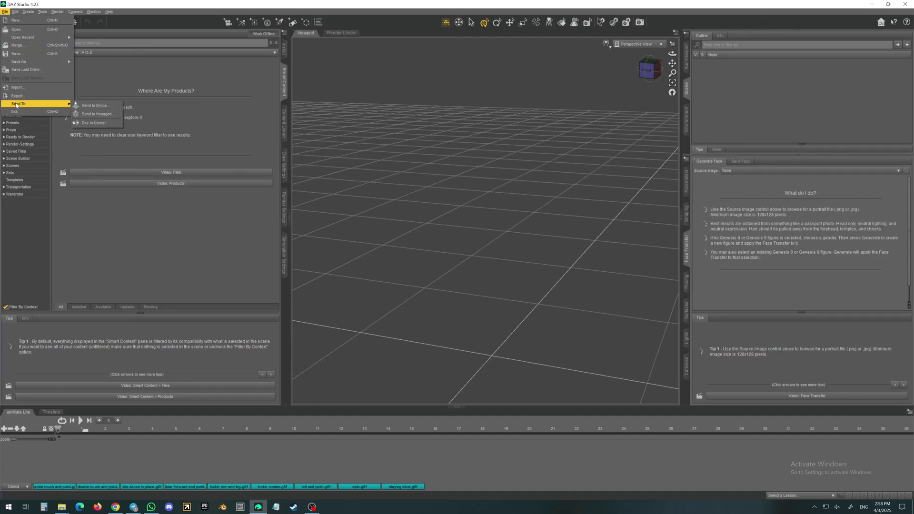
click(120, 125)
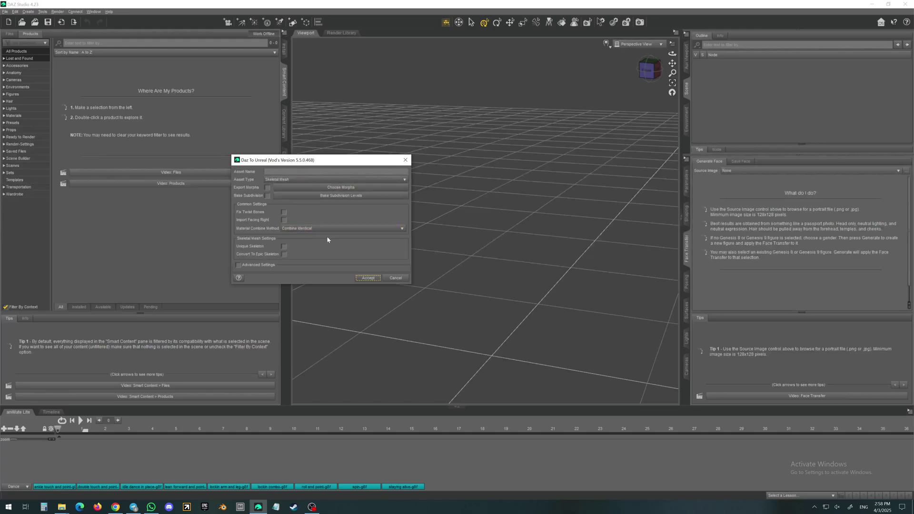
click(395, 278)
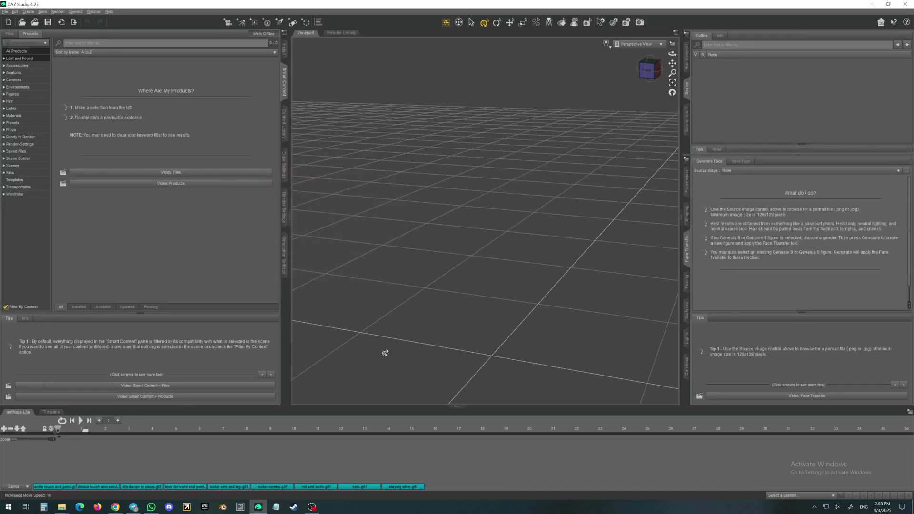
click(62, 507)
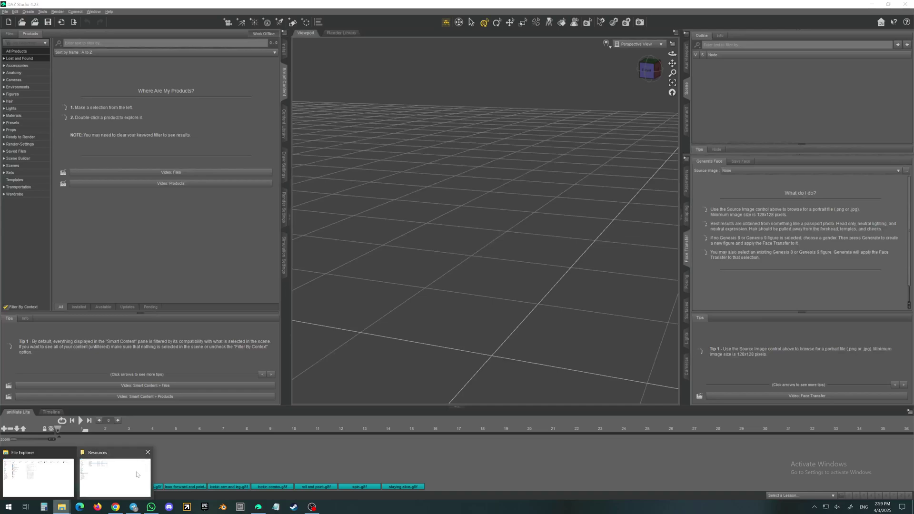
Open D:\GASP via This PC and launch the GASP .uproject in Unreal Editor.
click(119, 476)
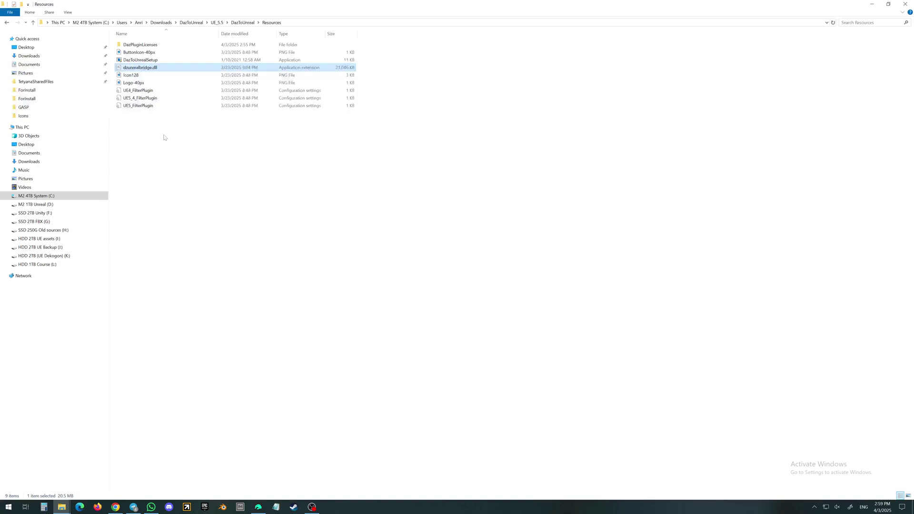
click(22, 127)
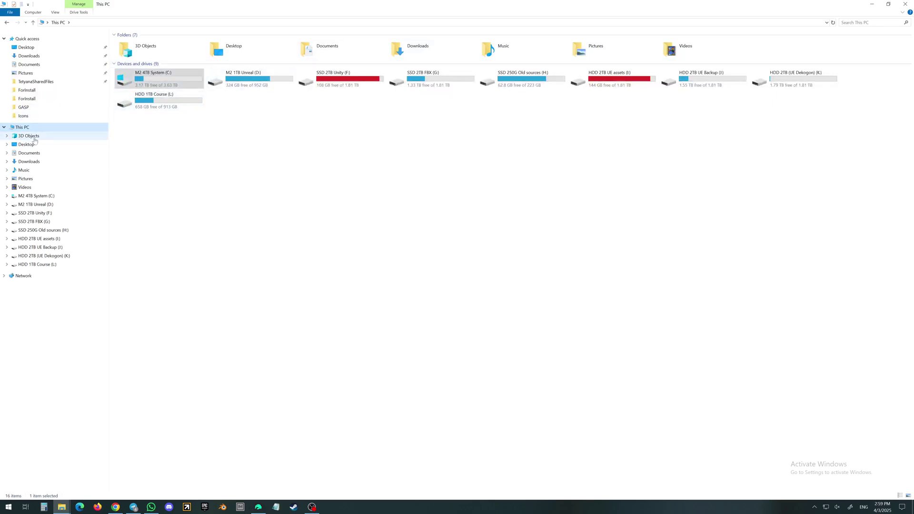
click(52, 205)
click(147, 71)
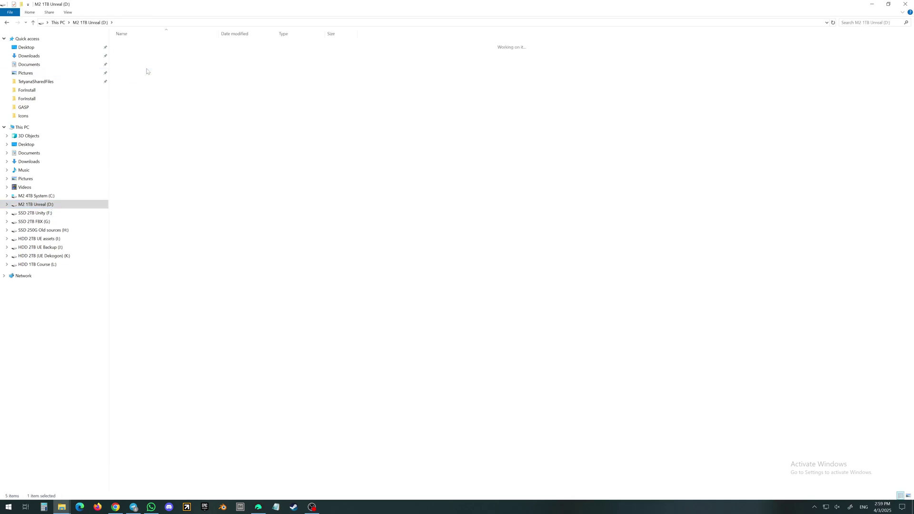
double_click(146, 71)
double_click(143, 153)
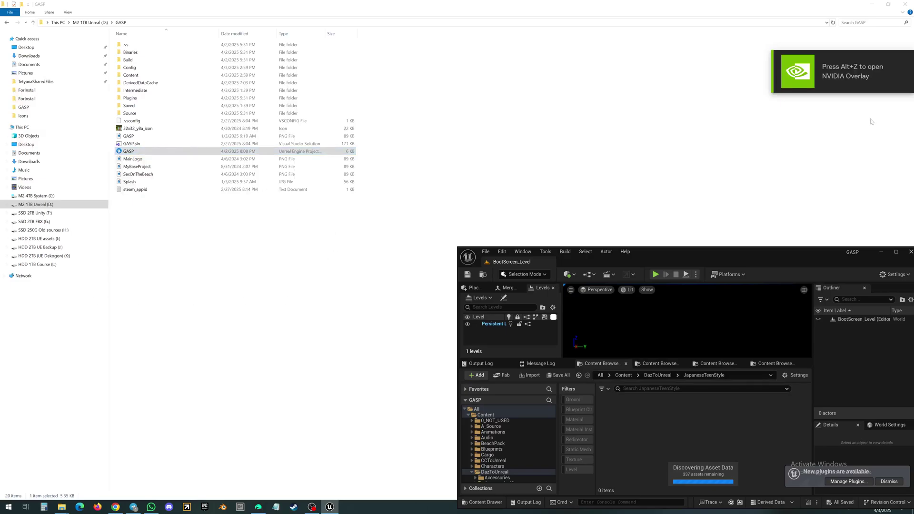
Maximise the editor and confirm DazToUnreal 5.5.0.468 is enabled by searching 'daz' in Plugins.
click(896, 254)
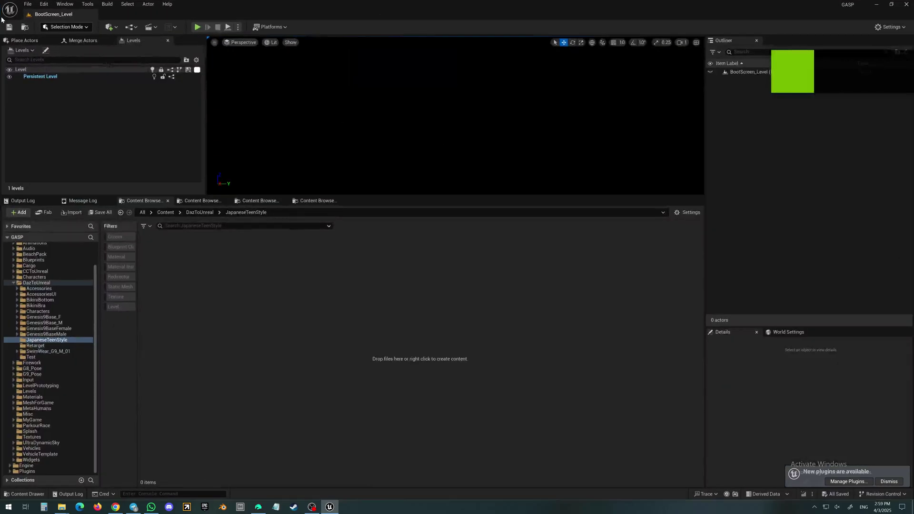
click(24, 6)
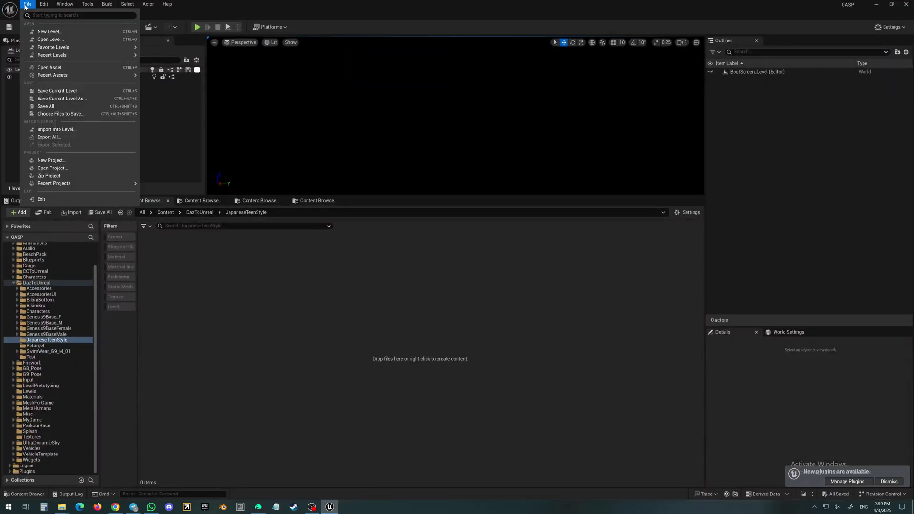
mouse_move(43, 5)
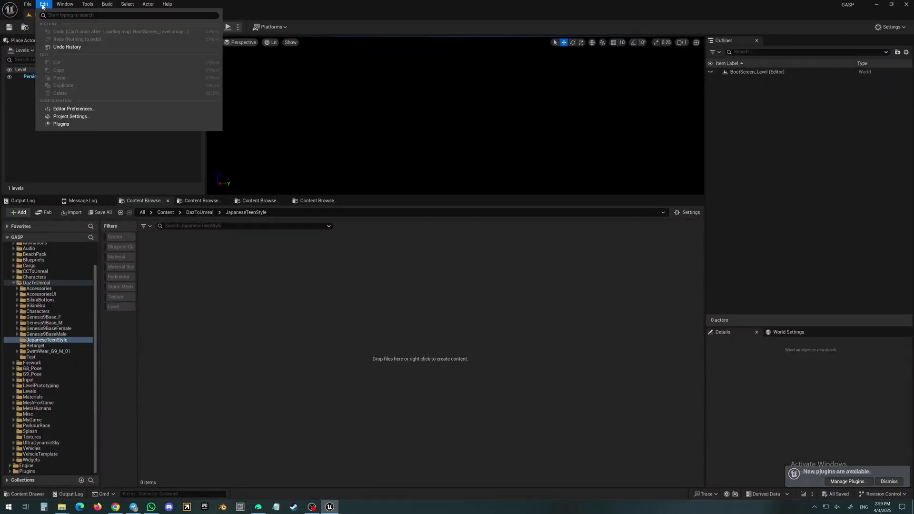
click(61, 124)
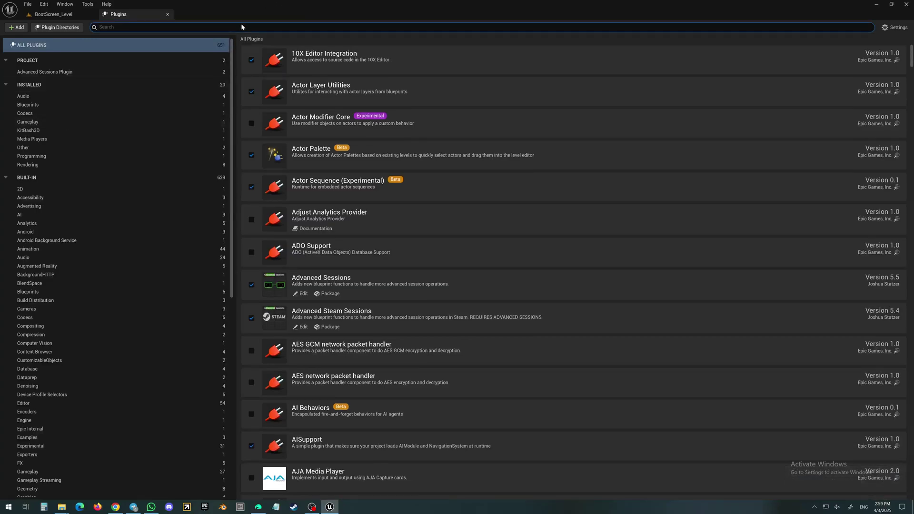
text(daz)
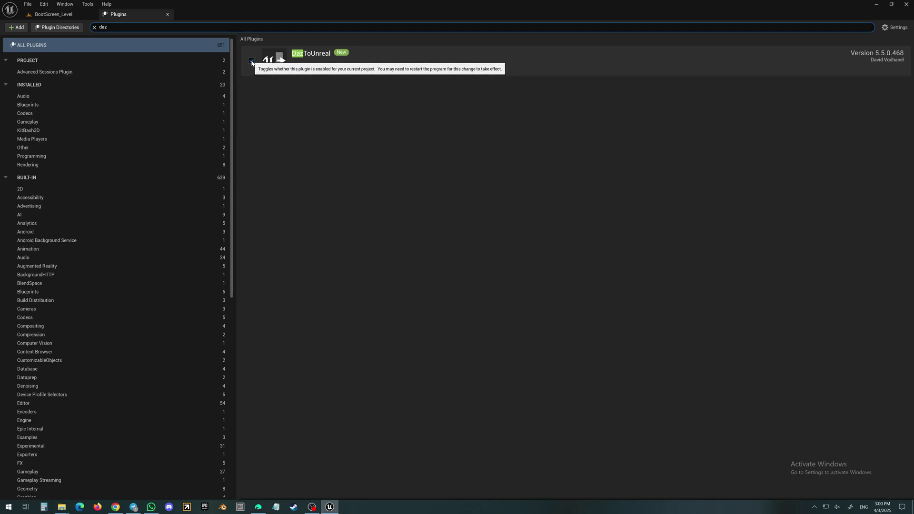
click(167, 15)
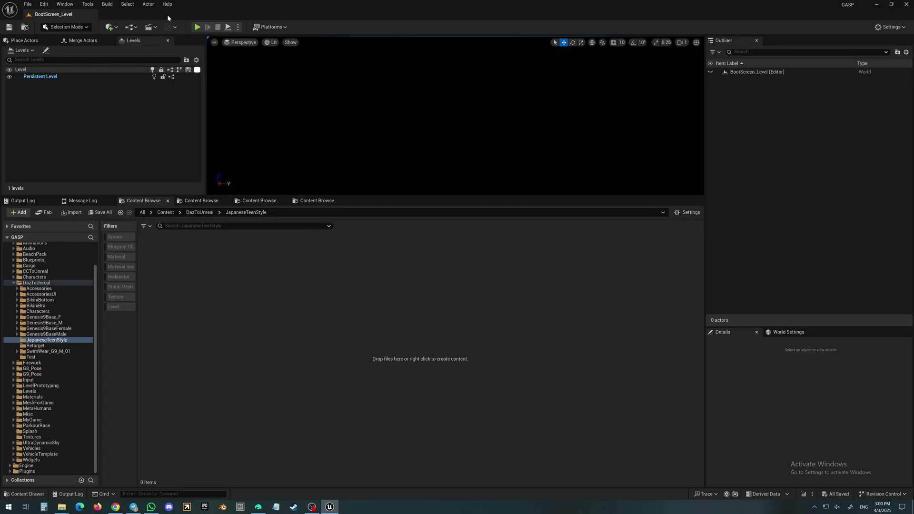